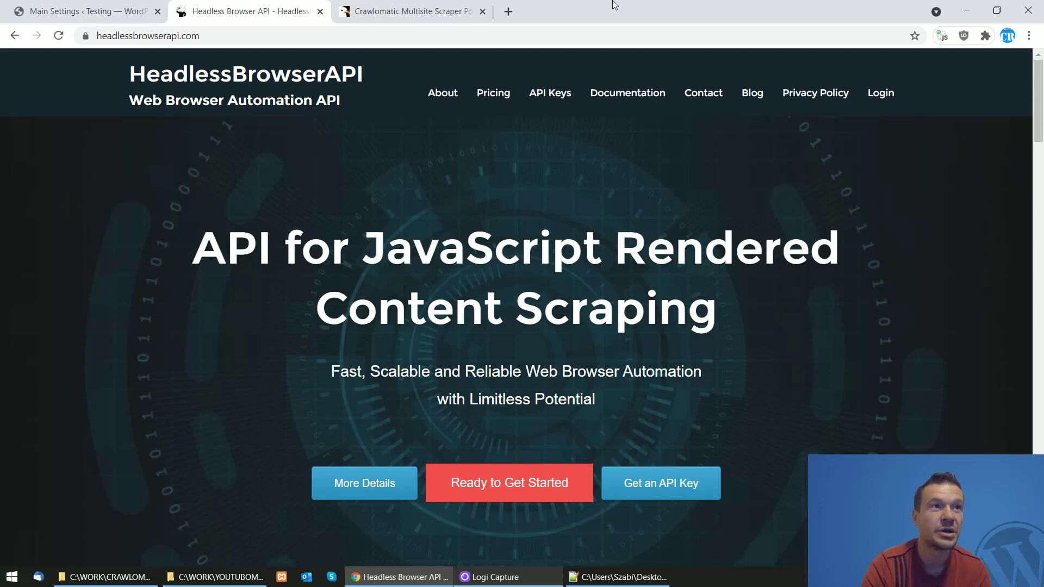
# Switch between the Crawlomatic main settings tab and the HeadlessBrowserAPI homepage tab.
pyautogui.click(95, 8)
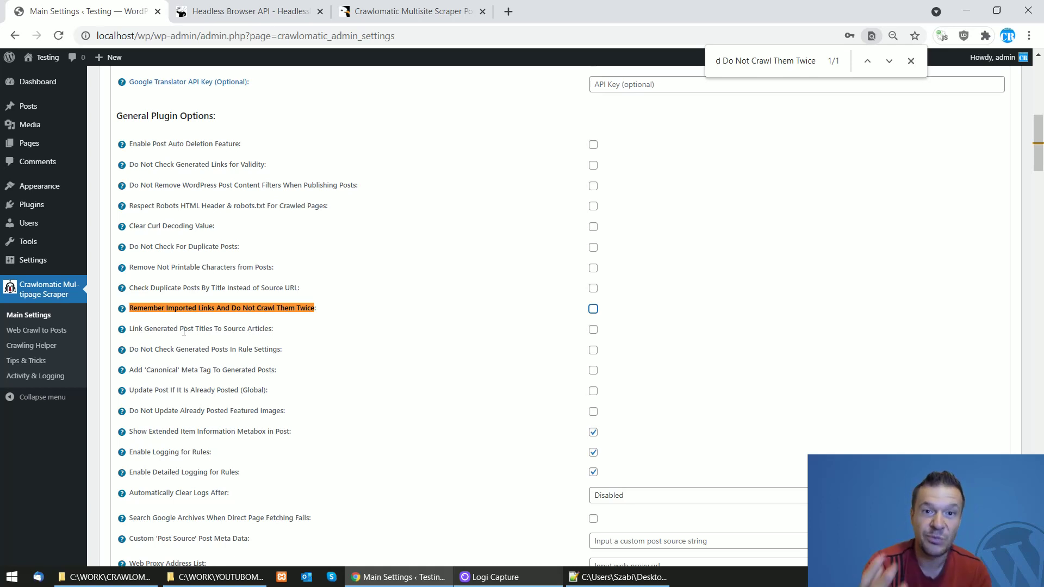
pyautogui.click(261, 10)
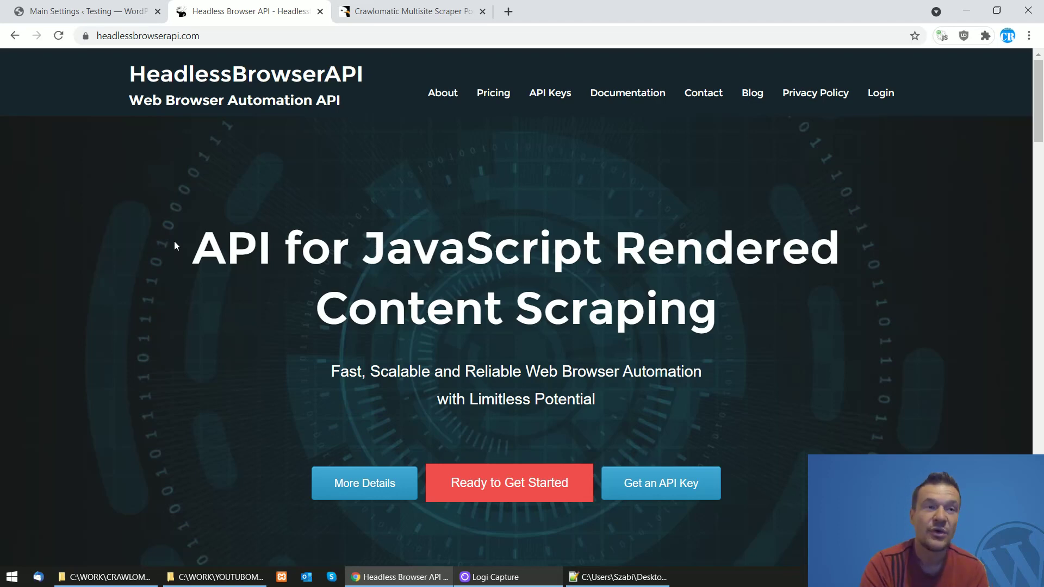
pyautogui.hotkey('ctrl', 'shift', 'Tab')
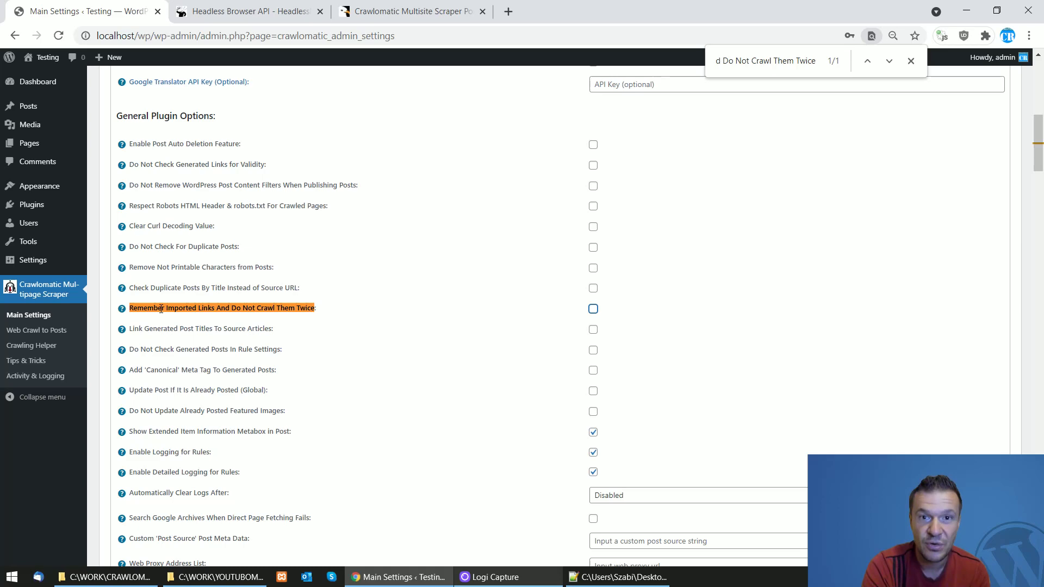
# Open HeadlessBrowserAPI's Pricing page in a new tab to view the subscription plans, then return to the homepage.
pyautogui.click(246, 12)
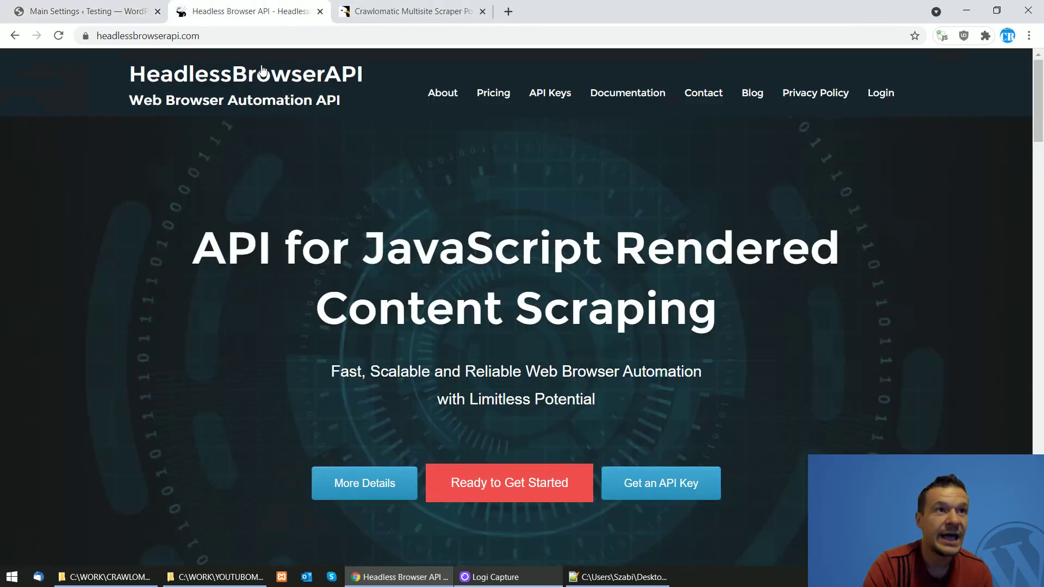
pyautogui.keyDown('ctrl'); pyautogui.click(496, 94); pyautogui.keyUp('ctrl')
pyautogui.hotkey('ctrl', 'Tab')
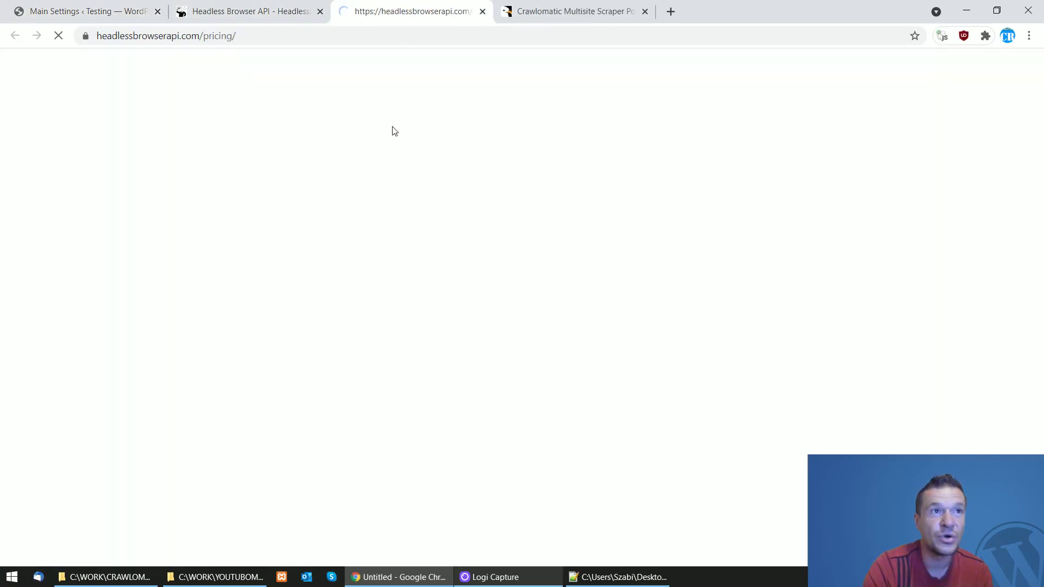
pyautogui.scroll(-4, 374, 170)
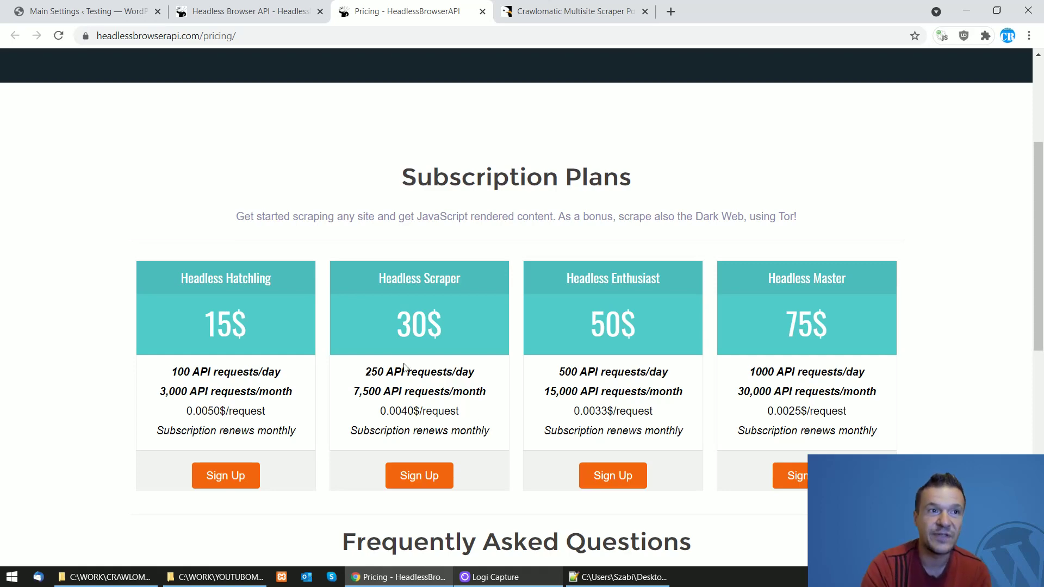
pyautogui.click(272, 7)
pyautogui.click(109, 5)
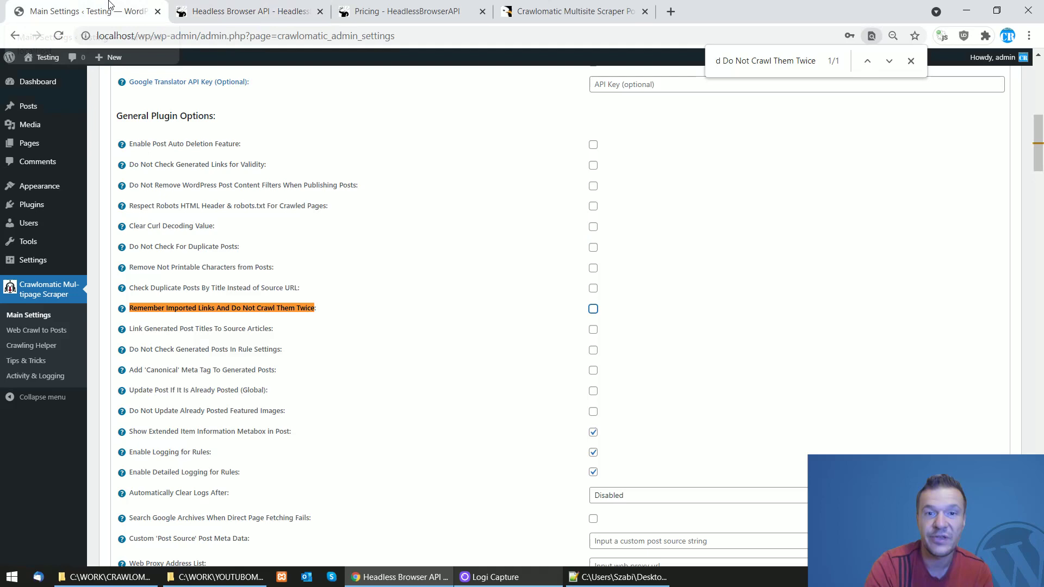
pyautogui.click(287, 4)
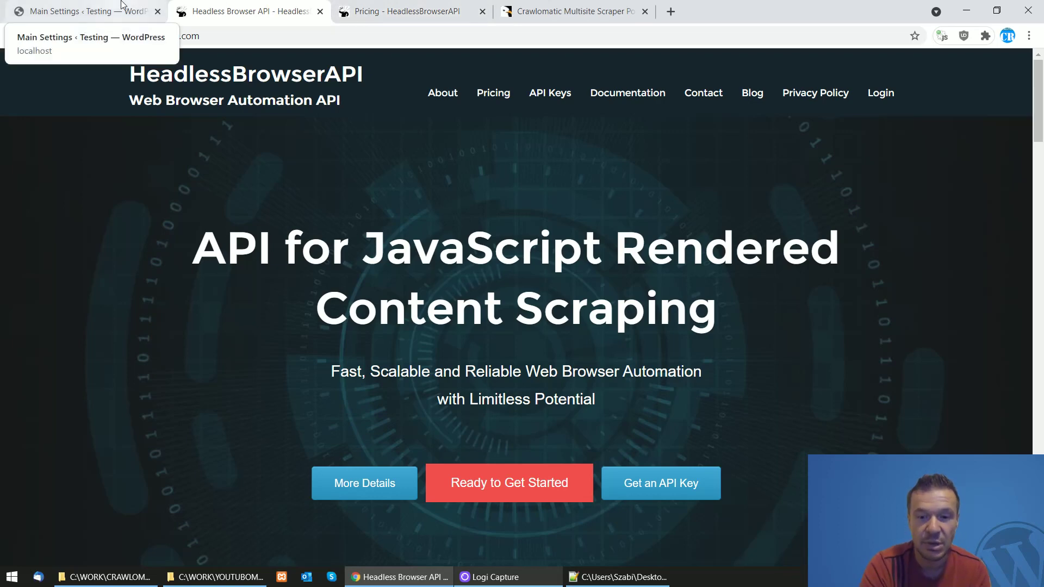
# On Crawlomatic Main Settings, tick 'Remember Imported Links And Do Not Crawl Them Twice'.
pyautogui.click(122, 5)
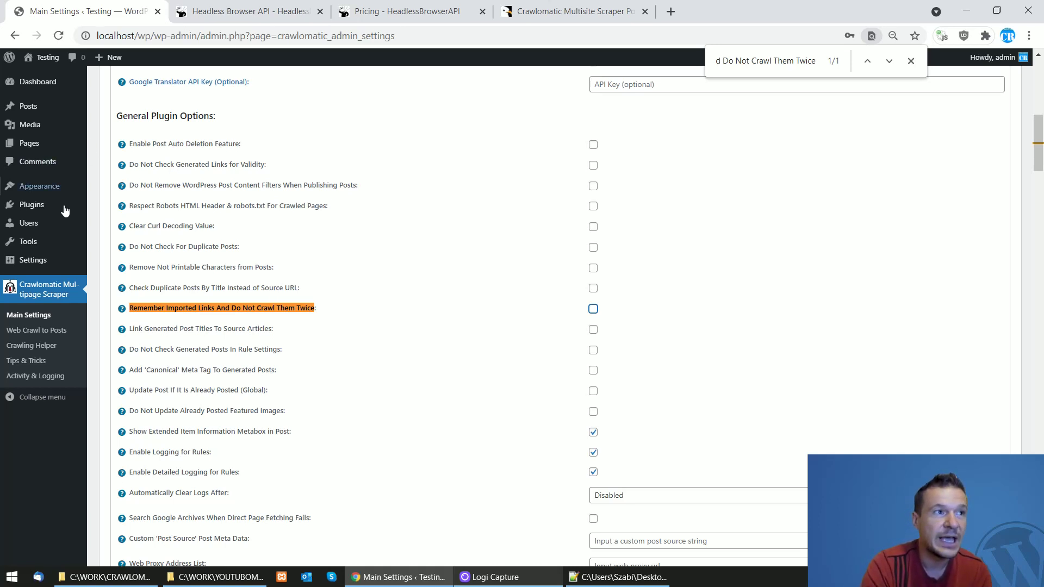
pyautogui.click(593, 311)
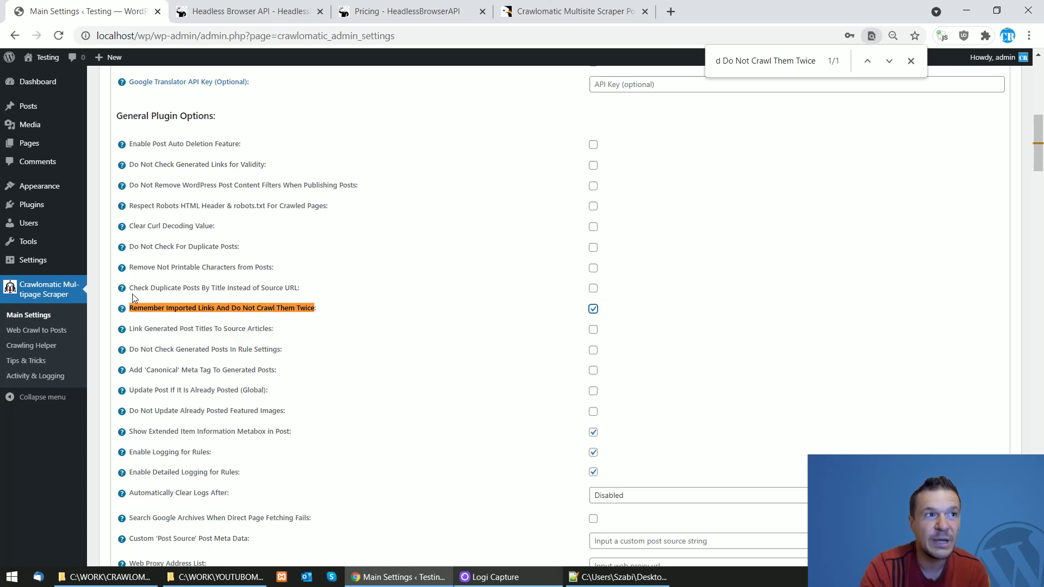
# Save the Crawlomatic main settings and go to the Web Crawl to Posts rules page.
pyautogui.moveTo(129, 288); pyautogui.dragTo(298, 288)
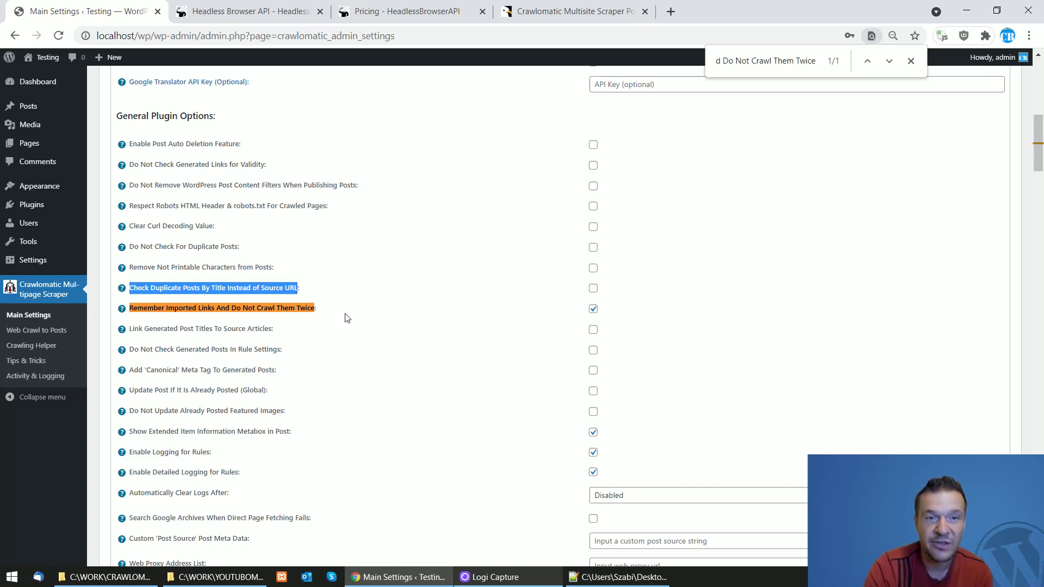
pyautogui.moveTo(1038, 138); pyautogui.dragTo(1038, 544)
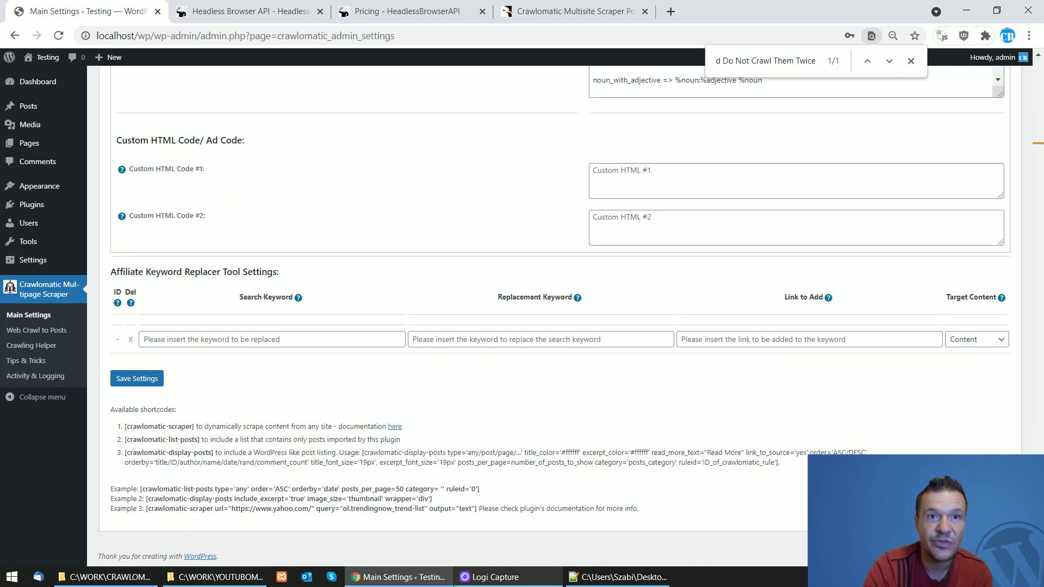
pyautogui.click(133, 379)
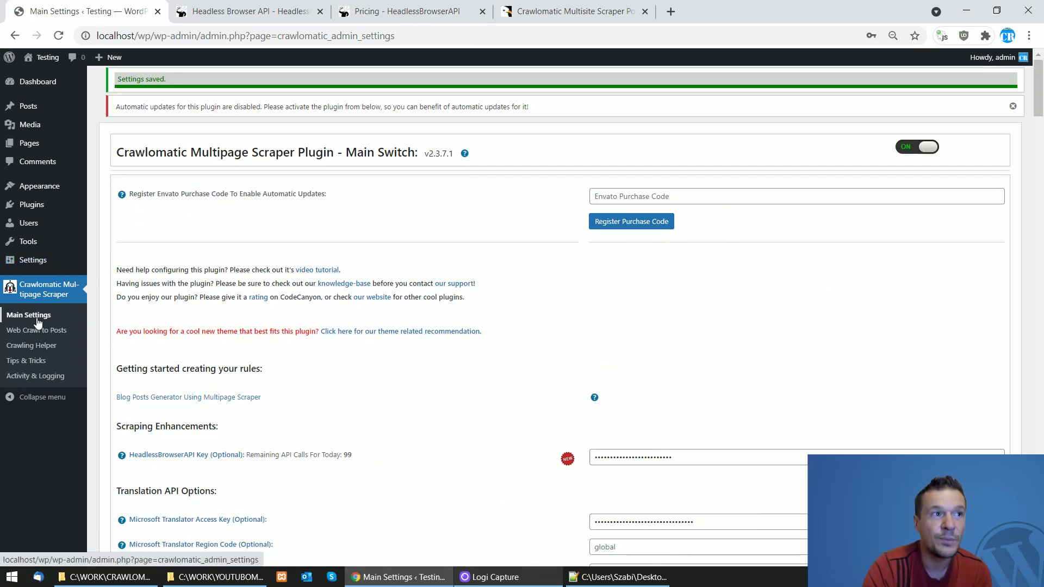
pyautogui.click(38, 330)
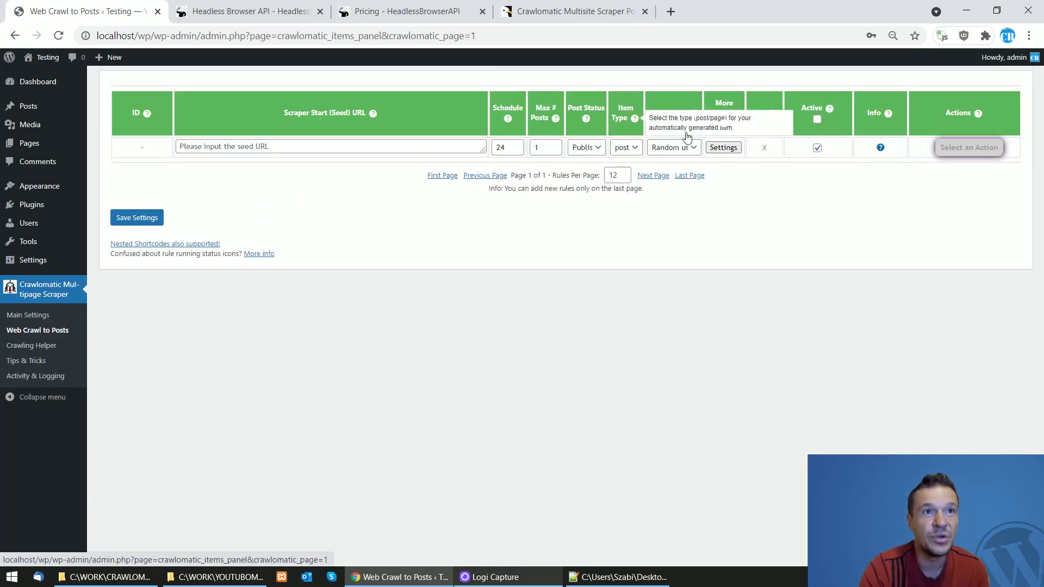
# Open the new rule's advanced settings and search the dialog for 'paged'.
pyautogui.click(724, 147)
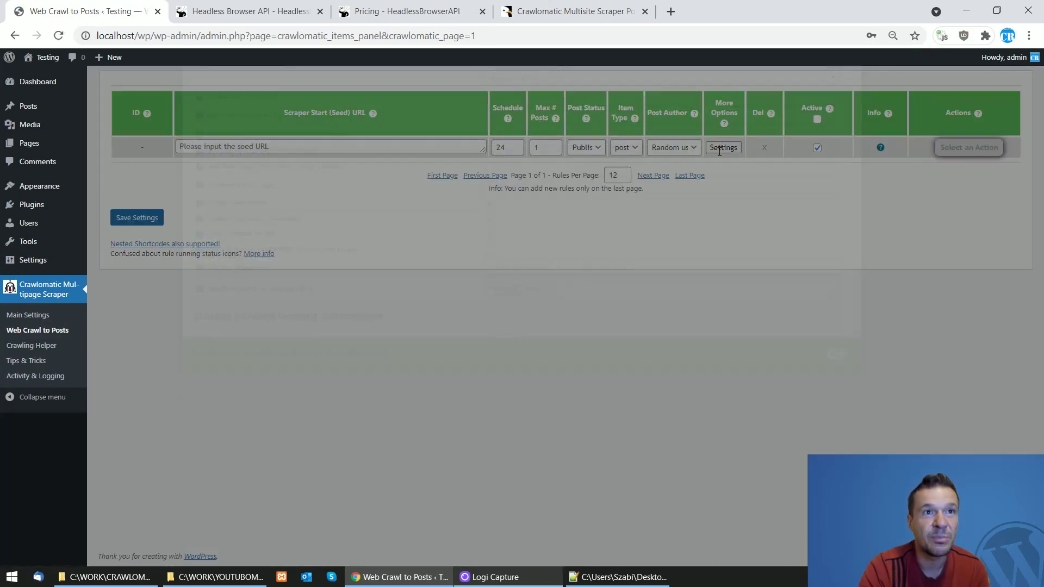
pyautogui.scroll(-10, 452, 310)
pyautogui.scroll(10, 454, 311)
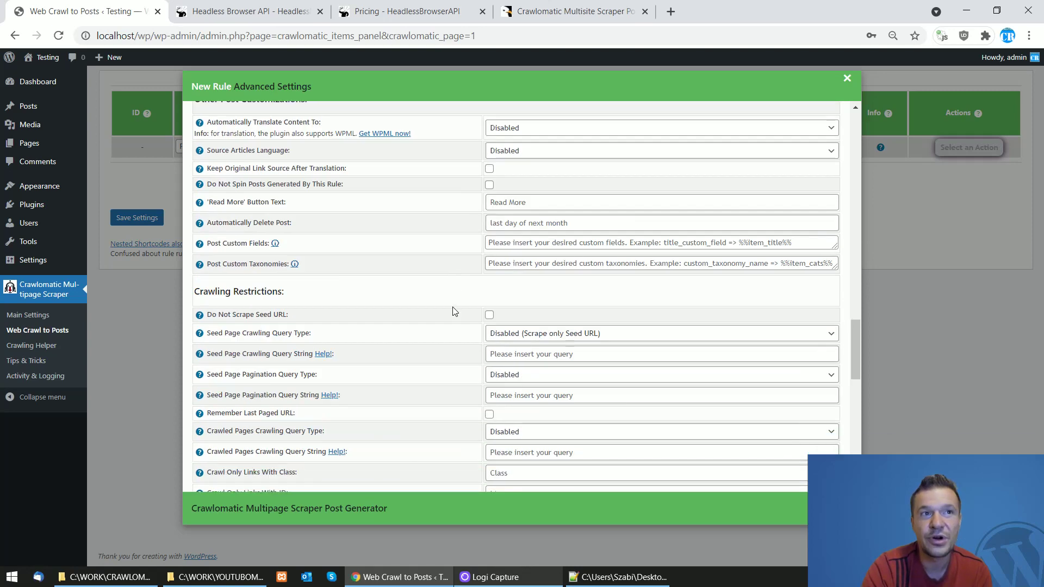
pyautogui.scroll(-3, 454, 312)
pyautogui.hotkey('ctrl', 'f')
pyautogui.write('paged')
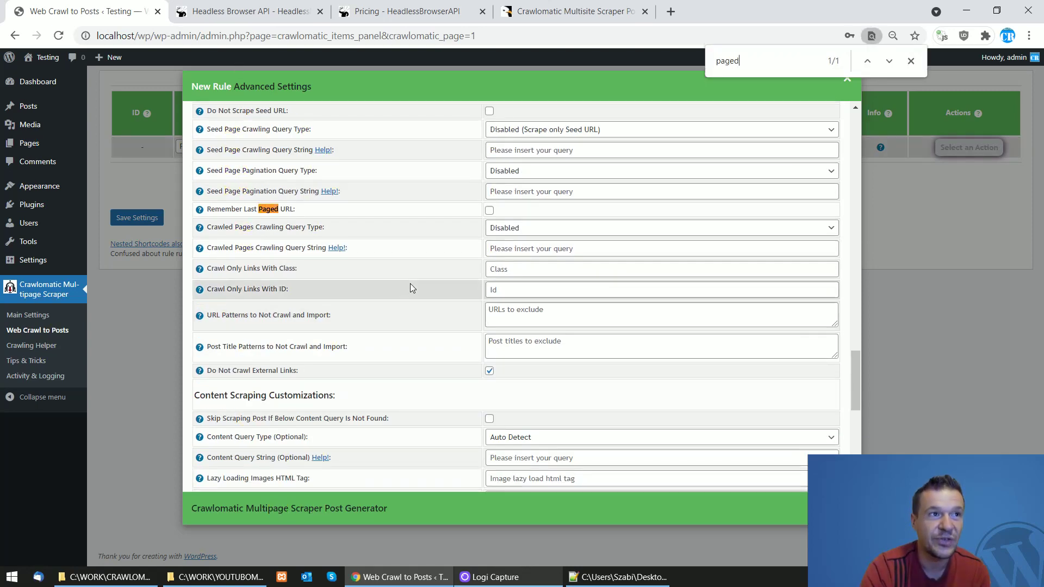
pyautogui.scroll(4, 410, 283)
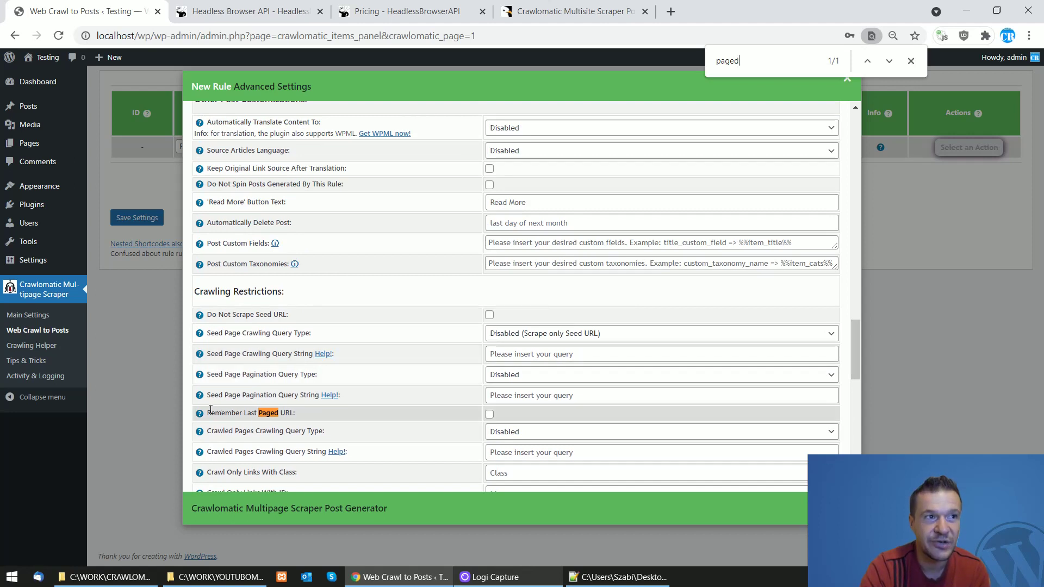
# Copy the 'Remember Last Paged URL' label and search for it, then select the Seed Page Crawling Query String label.
pyautogui.doubleClick(215, 413)
pyautogui.click(215, 416)
pyautogui.doubleClick(214, 412)
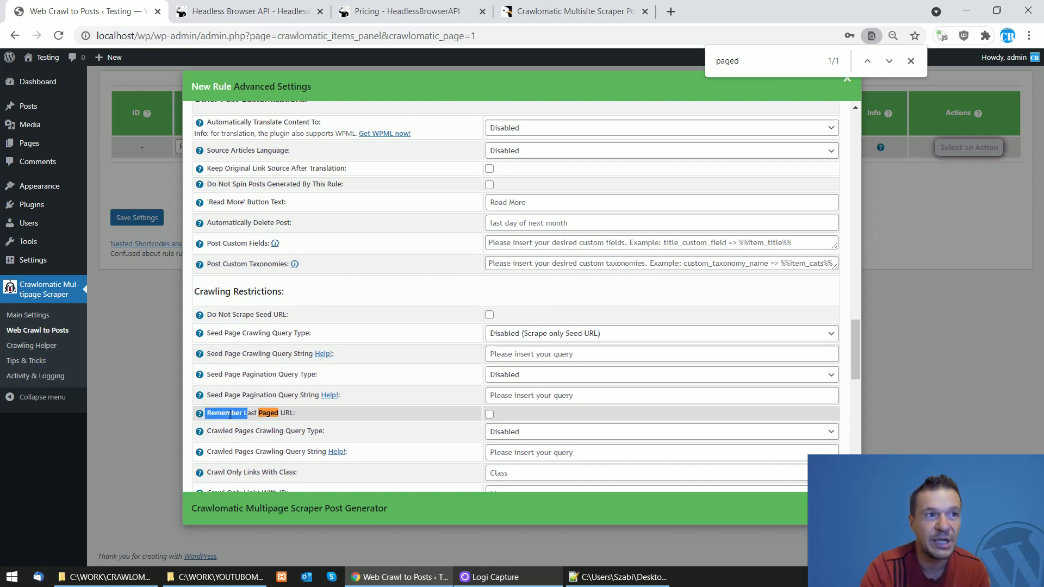
pyautogui.click(209, 413)
pyautogui.moveTo(209, 413); pyautogui.dragTo(295, 412)
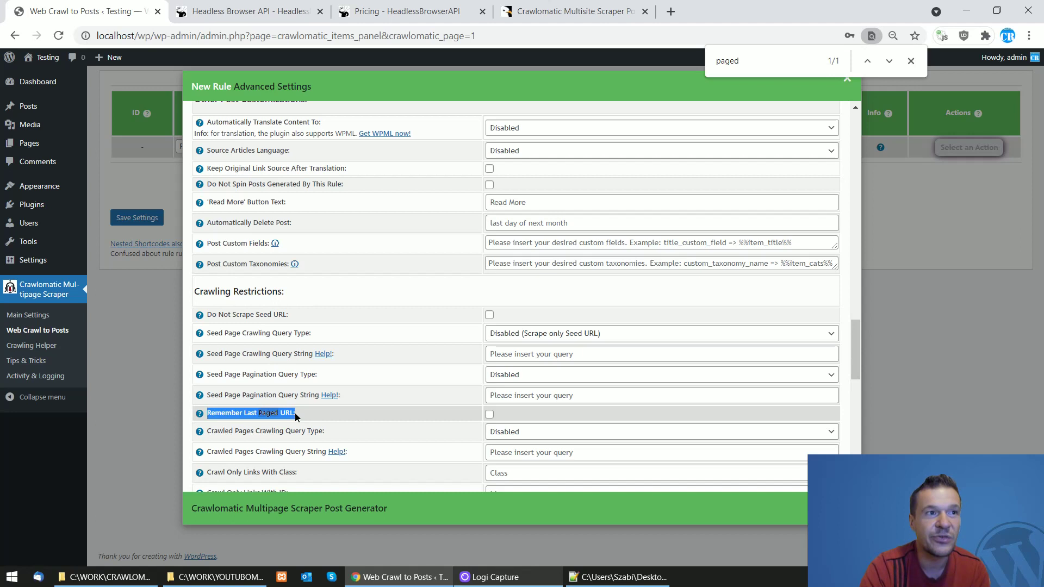
pyautogui.hotkey('ctrl', 'c')
pyautogui.hotkey('ctrl', 'f')
pyautogui.hotkey('ctrl', 'v')
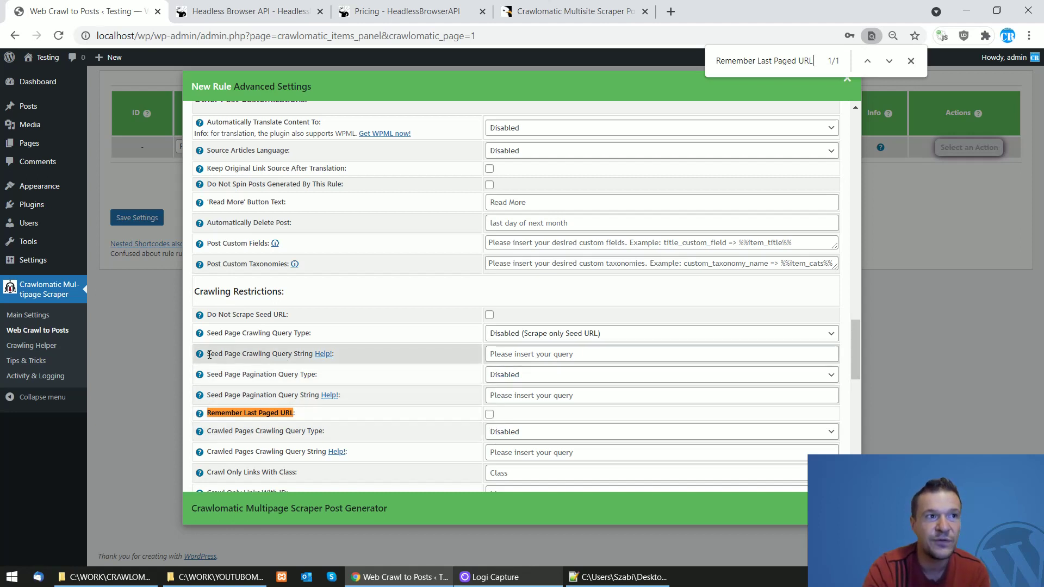
pyautogui.moveTo(212, 353)
pyautogui.moveTo(207, 354); pyautogui.dragTo(313, 355)
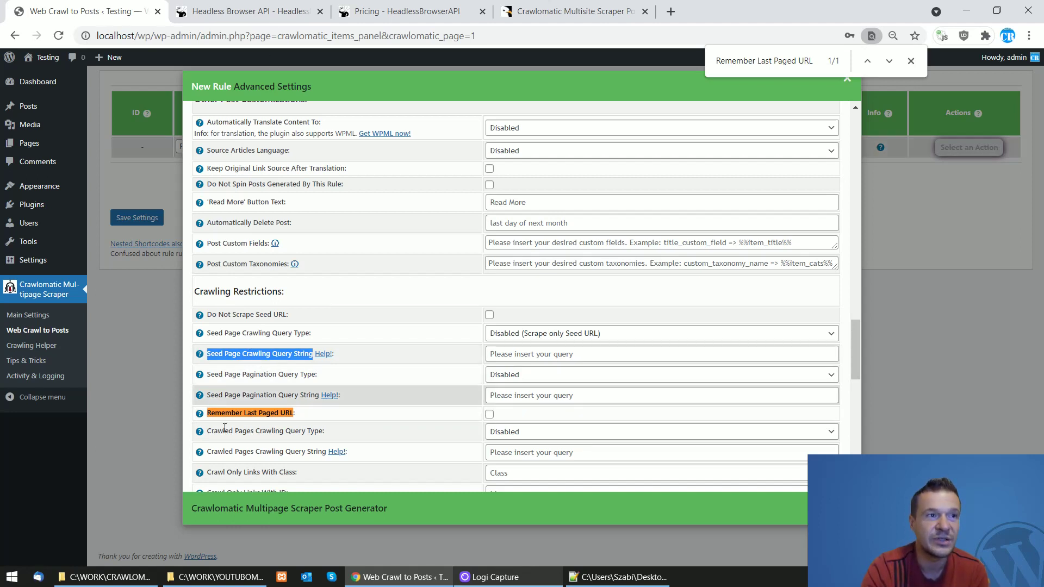
# Go to Main Settings and search it for 'Remember Last Paged URL', then for 'Page Crawling Query String'.
pyautogui.click(43, 317)
pyautogui.hotkey('ctrl', 'f')
pyautogui.hotkey('ctrl', 'v')
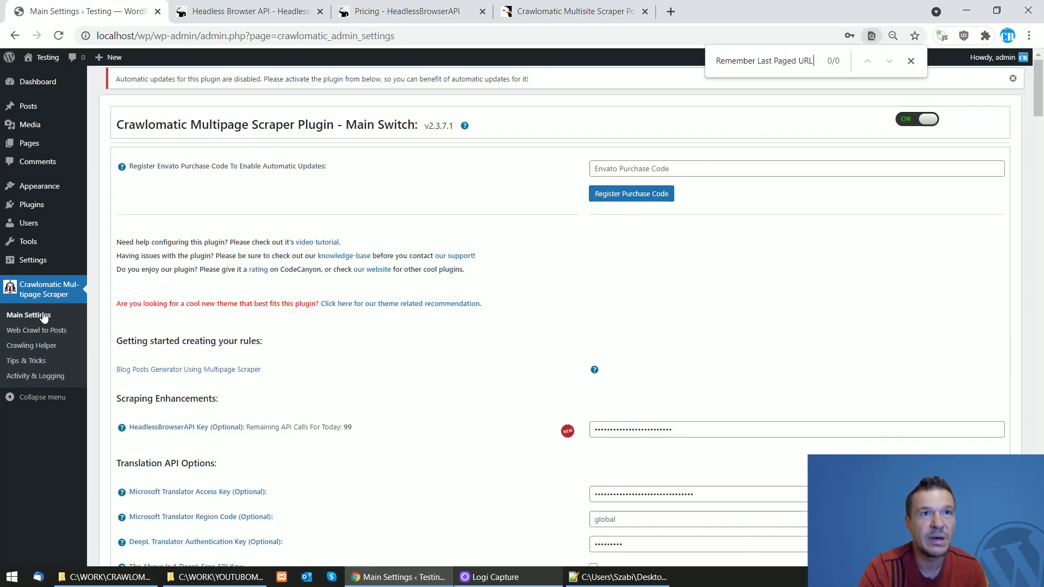
pyautogui.hotkey('ctrl', 'a')
pyautogui.hotkey('ctrl', 'v')
pyautogui.hotkey('ctrl', 'f')
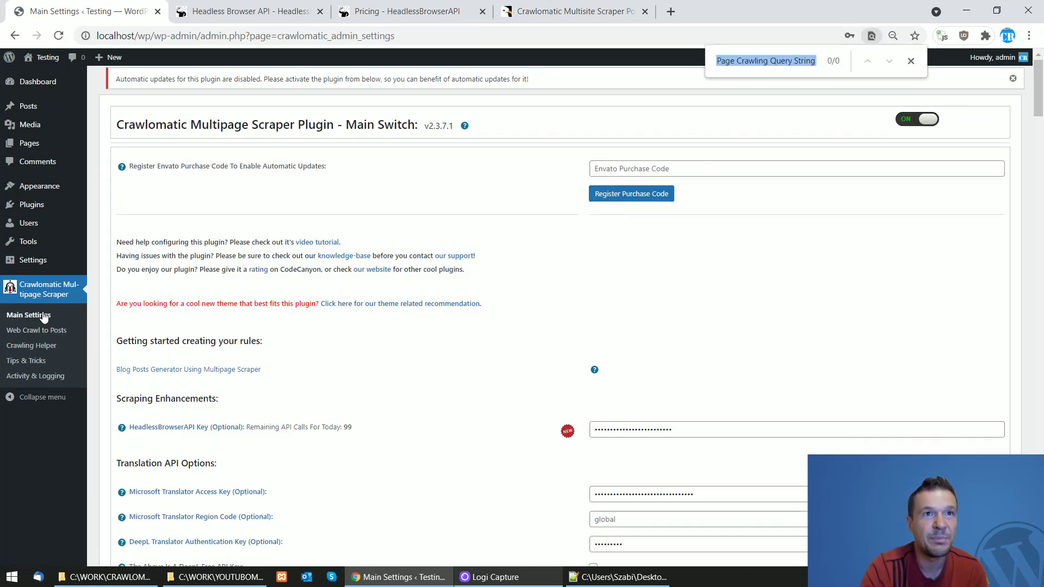
# In General Plugin Options, select and search the 'Remember Imported Links And Do Not Crawl Them Twice' option.
pyautogui.scroll(-20, 79, 406)
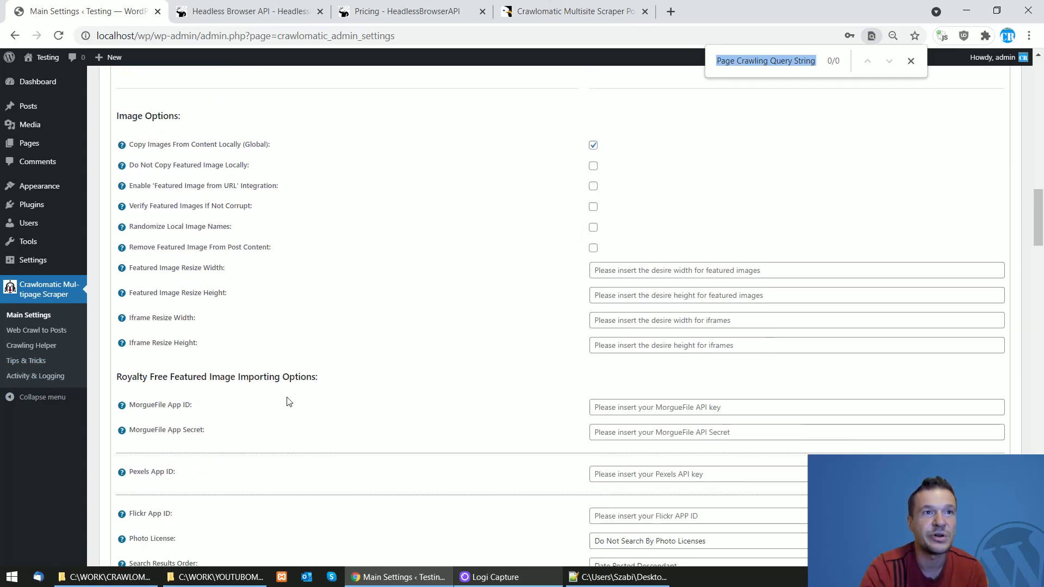
pyautogui.scroll(-15, 288, 402)
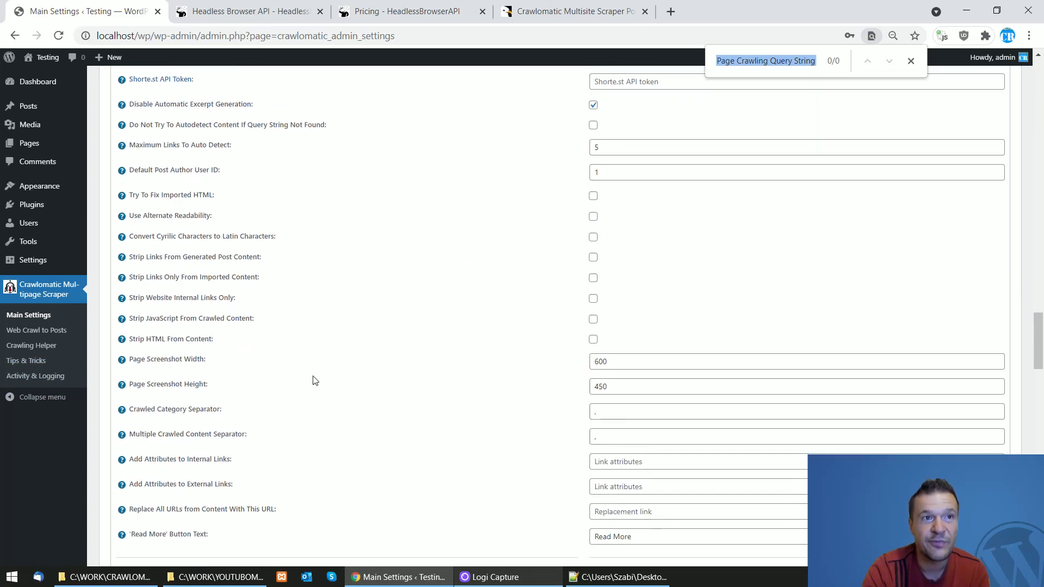
pyautogui.scroll(-6, 313, 379)
pyautogui.scroll(20, 319, 396)
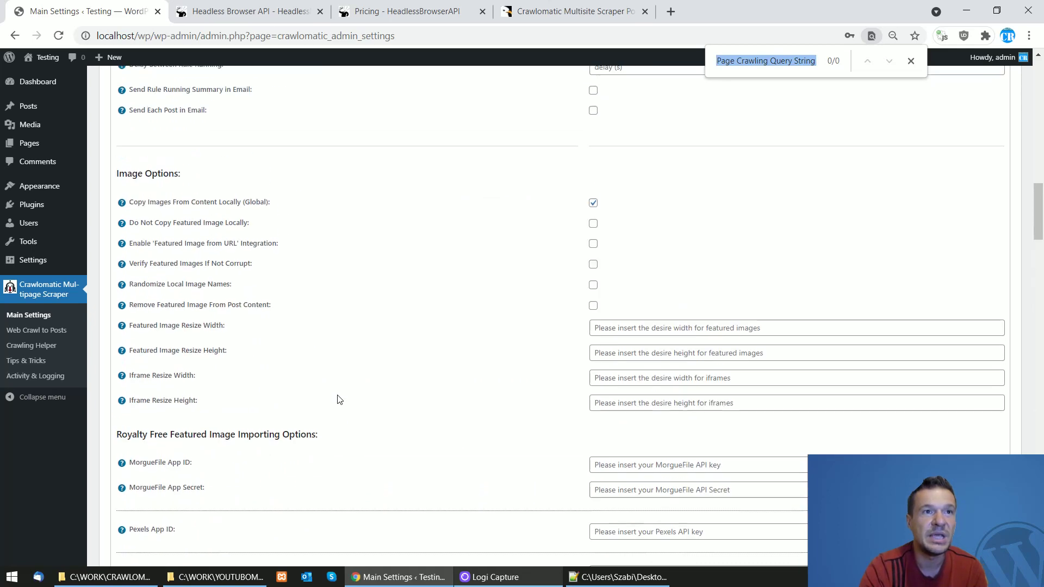
pyautogui.scroll(11, 338, 399)
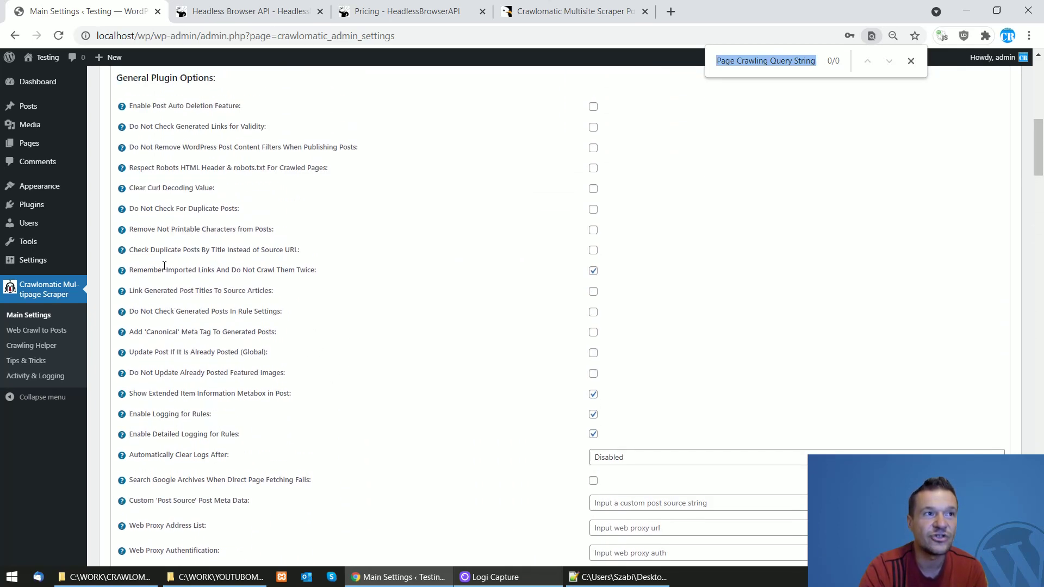
pyautogui.tripleClick(228, 270)
pyautogui.hotkey('ctrl', 'f')
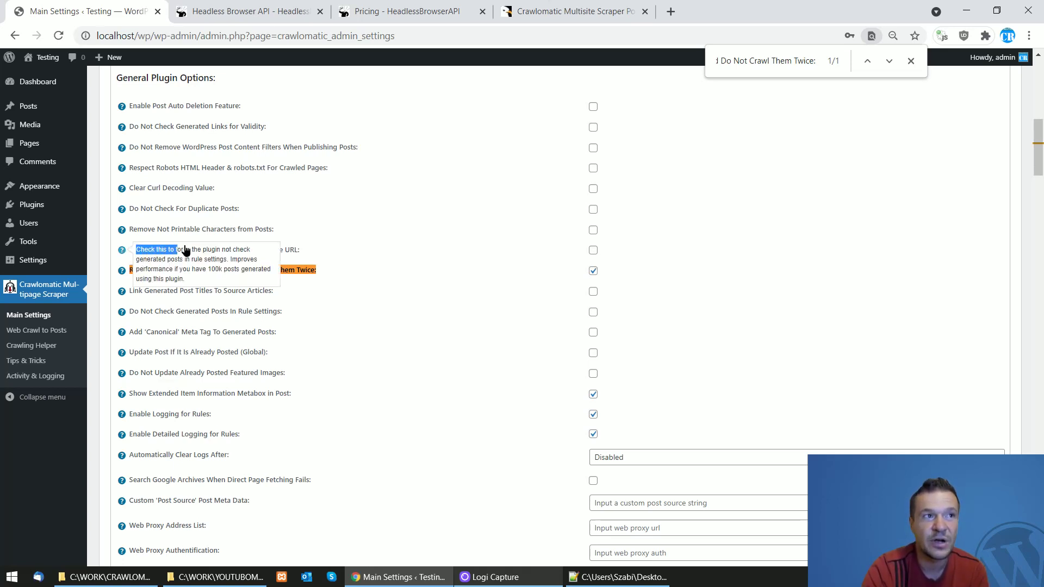
pyautogui.moveTo(145, 250); pyautogui.dragTo(295, 250)
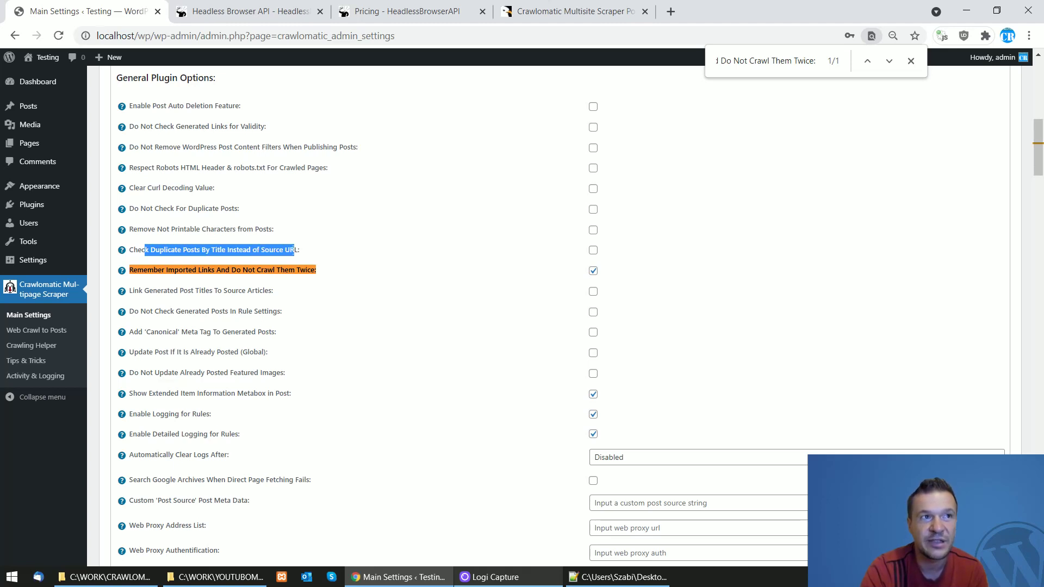
pyautogui.click(317, 256)
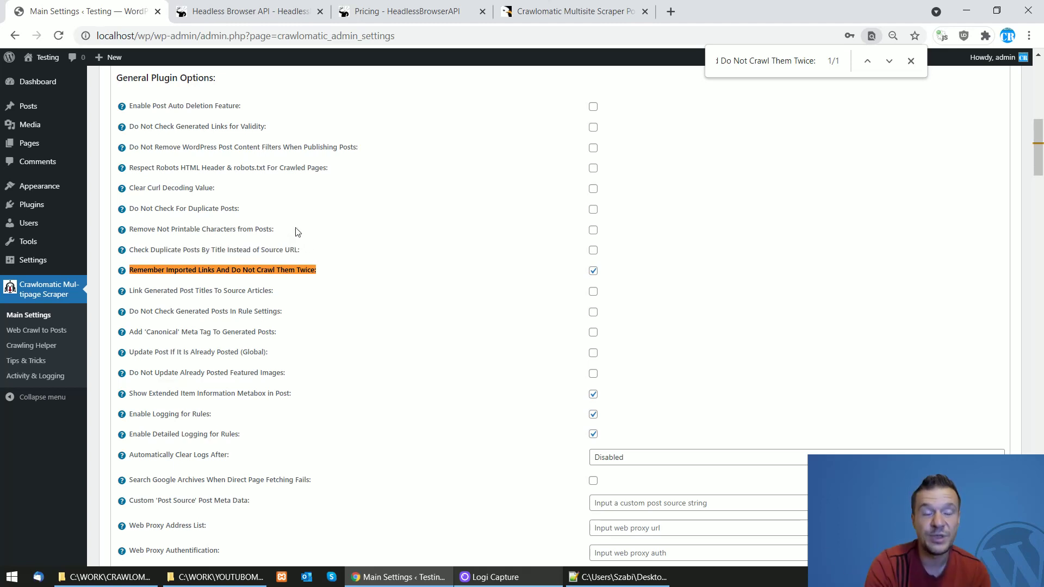